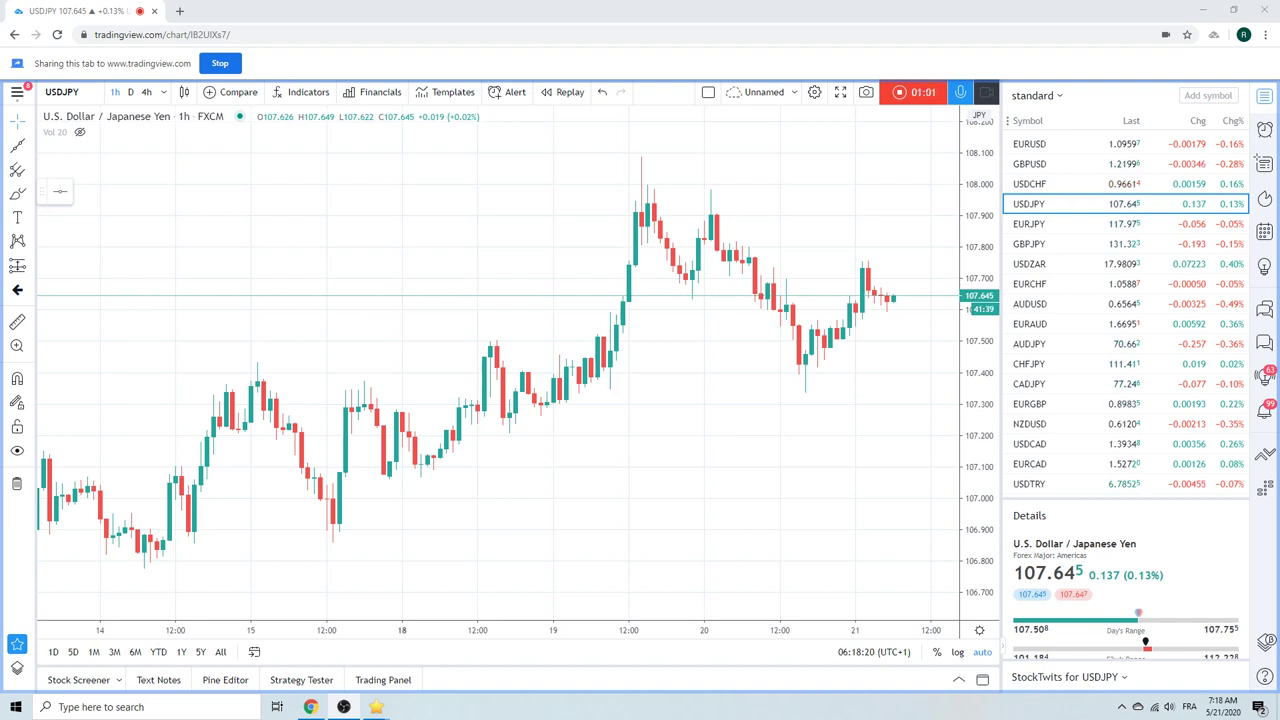
- Show AUDUSD on daily candles, then switch the chart to AUDJPY
{"action": "left_click", "coordinate": [1046, 302]}
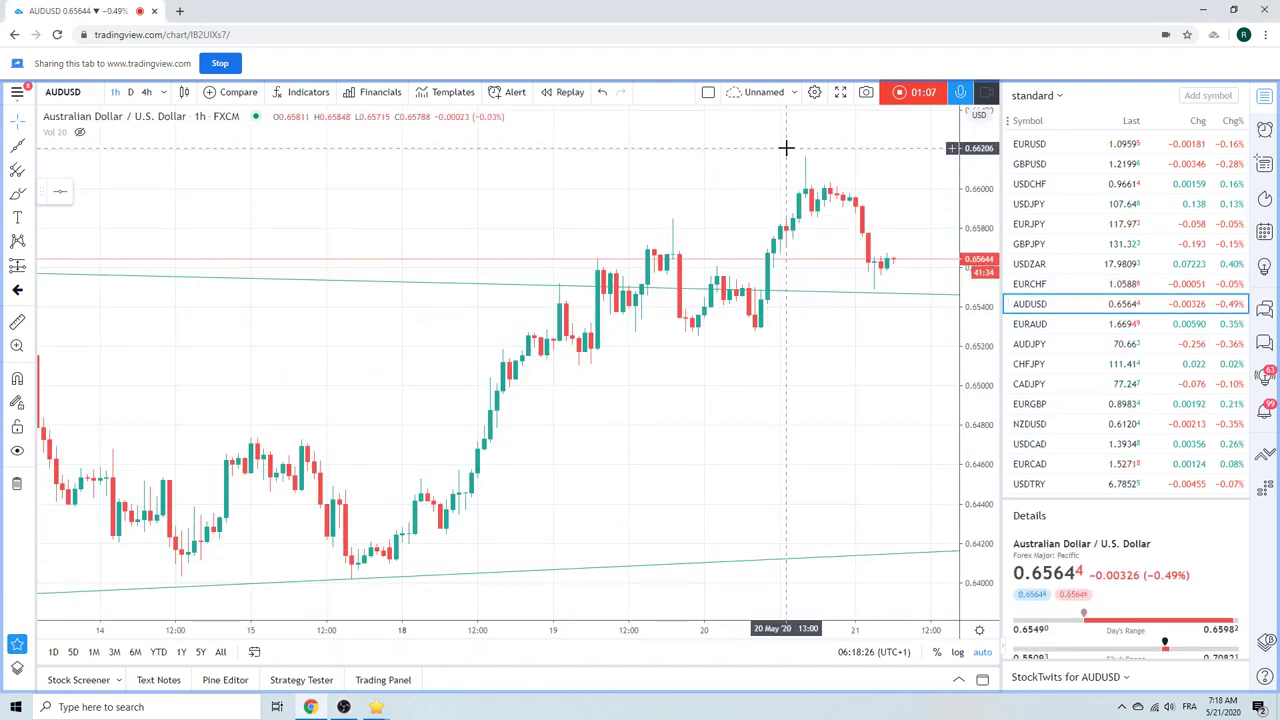
{"action": "left_click", "coordinate": [130, 92]}
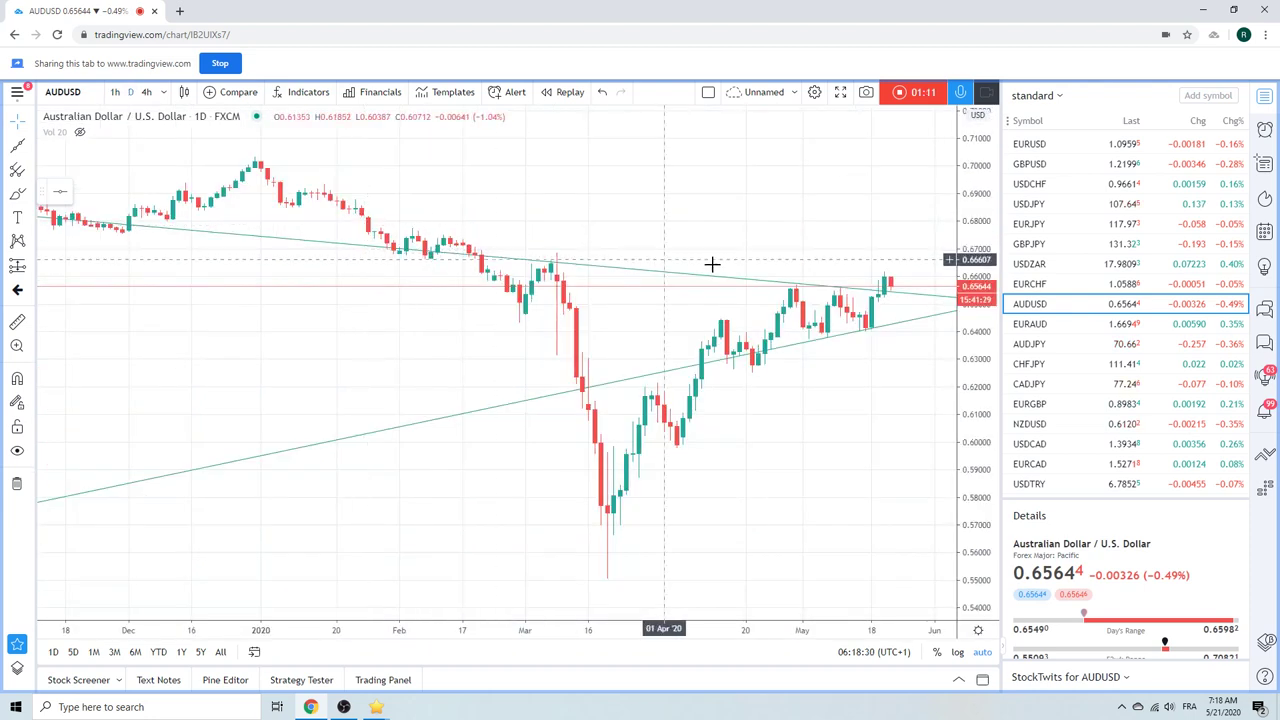
{"action": "left_click", "coordinate": [1045, 346]}
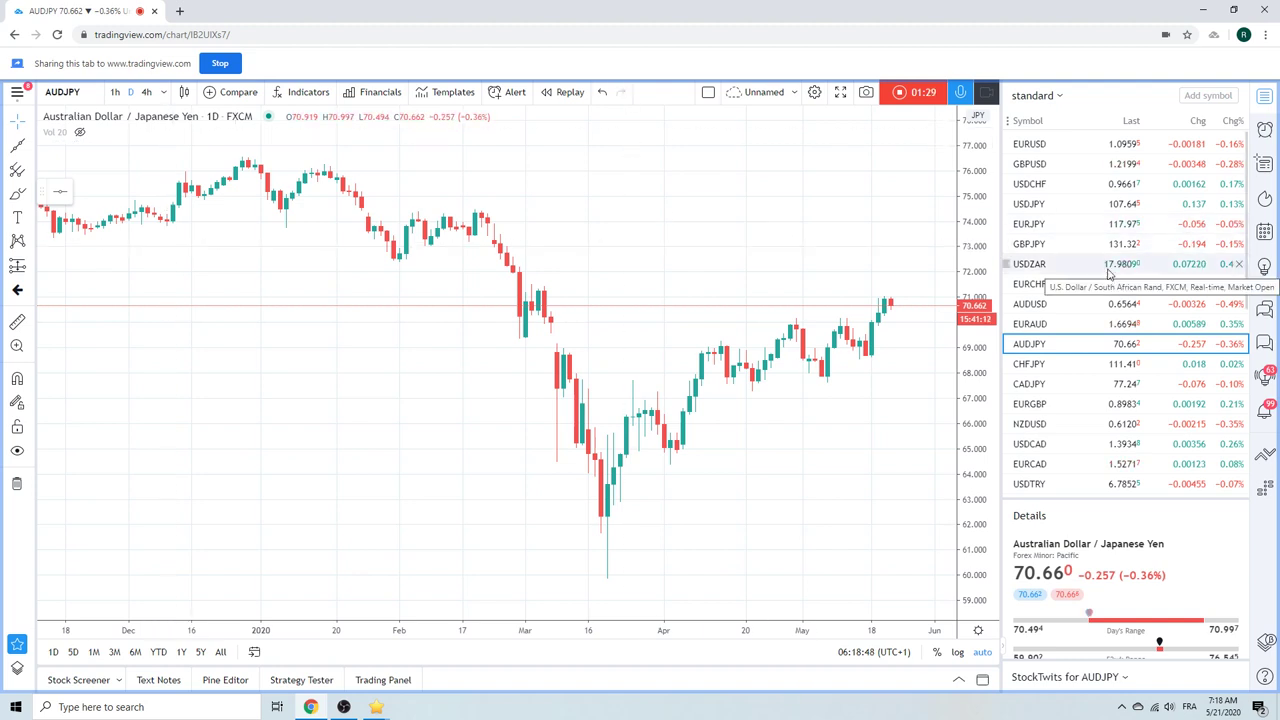
{"action": "scroll", "coordinate": [1108, 272], "scroll_direction": "down", "scroll_amount": 4}
- Load ES1! futures on 4-hour candles, zoom out, then return to the daily interval
{"action": "left_click", "coordinate": [1062, 191]}
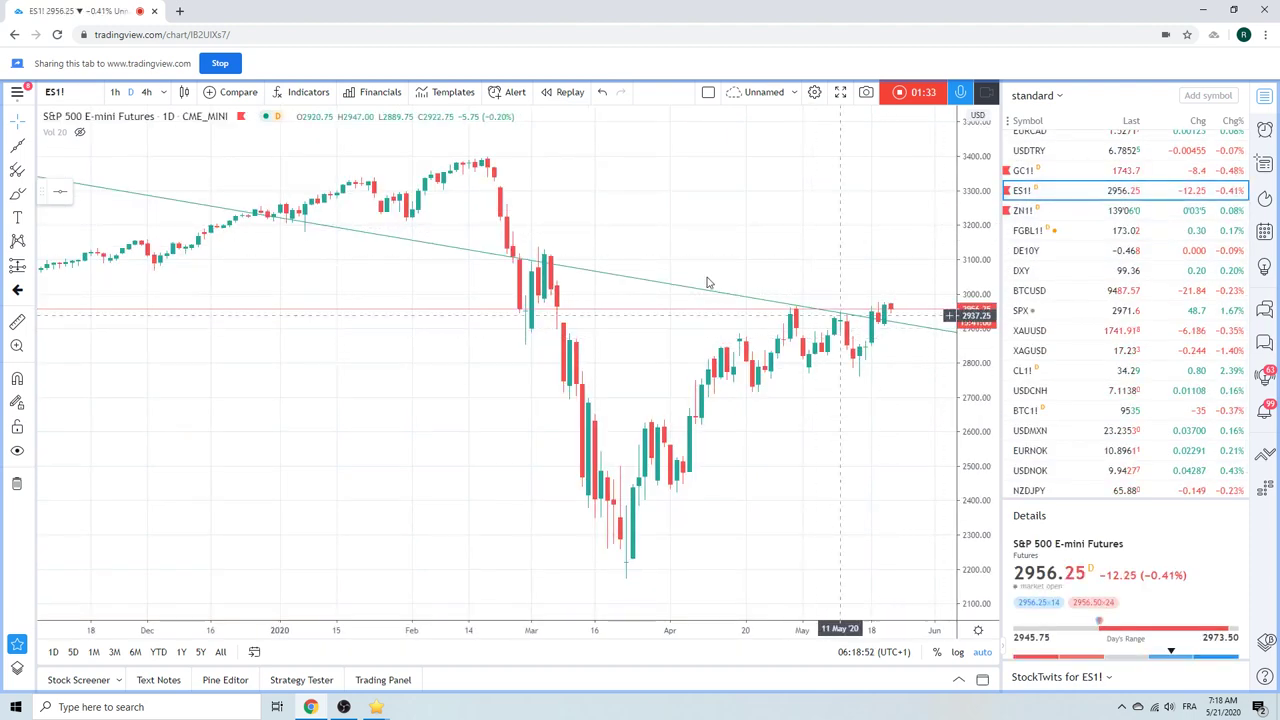
{"action": "left_click", "coordinate": [146, 91]}
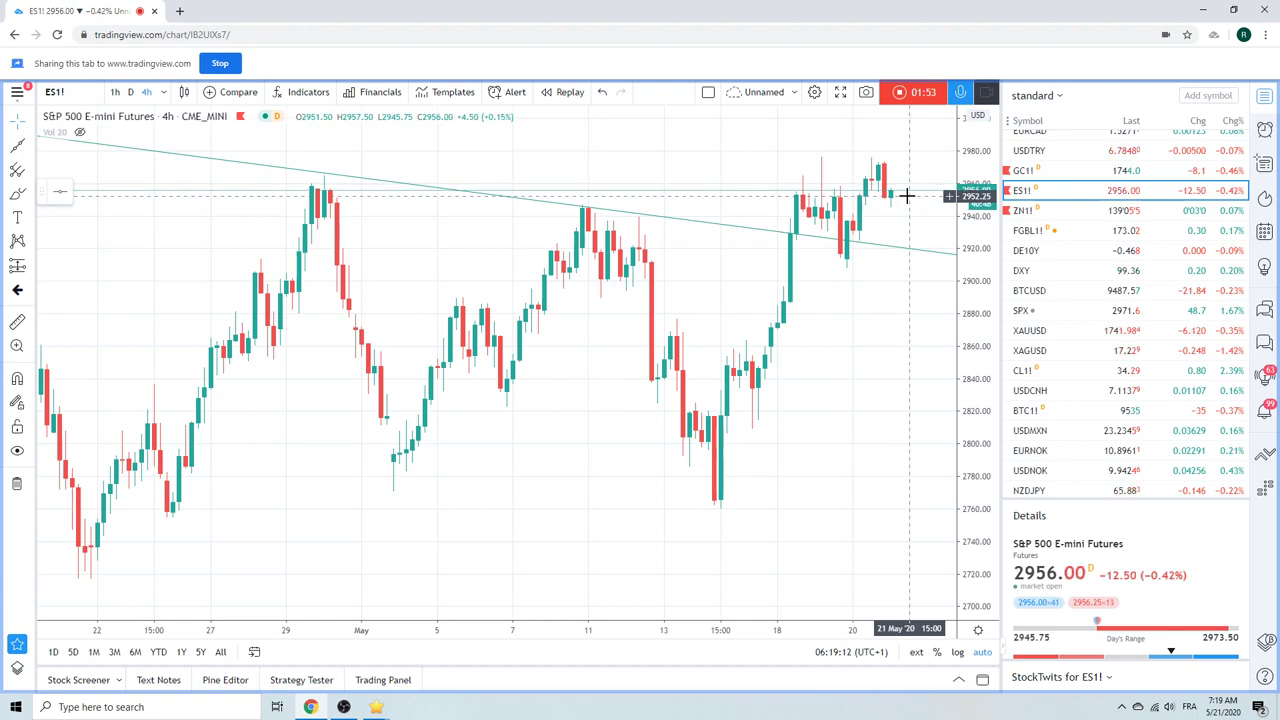
{"action": "scroll", "coordinate": [898, 195], "scroll_direction": "down", "scroll_amount": 2}
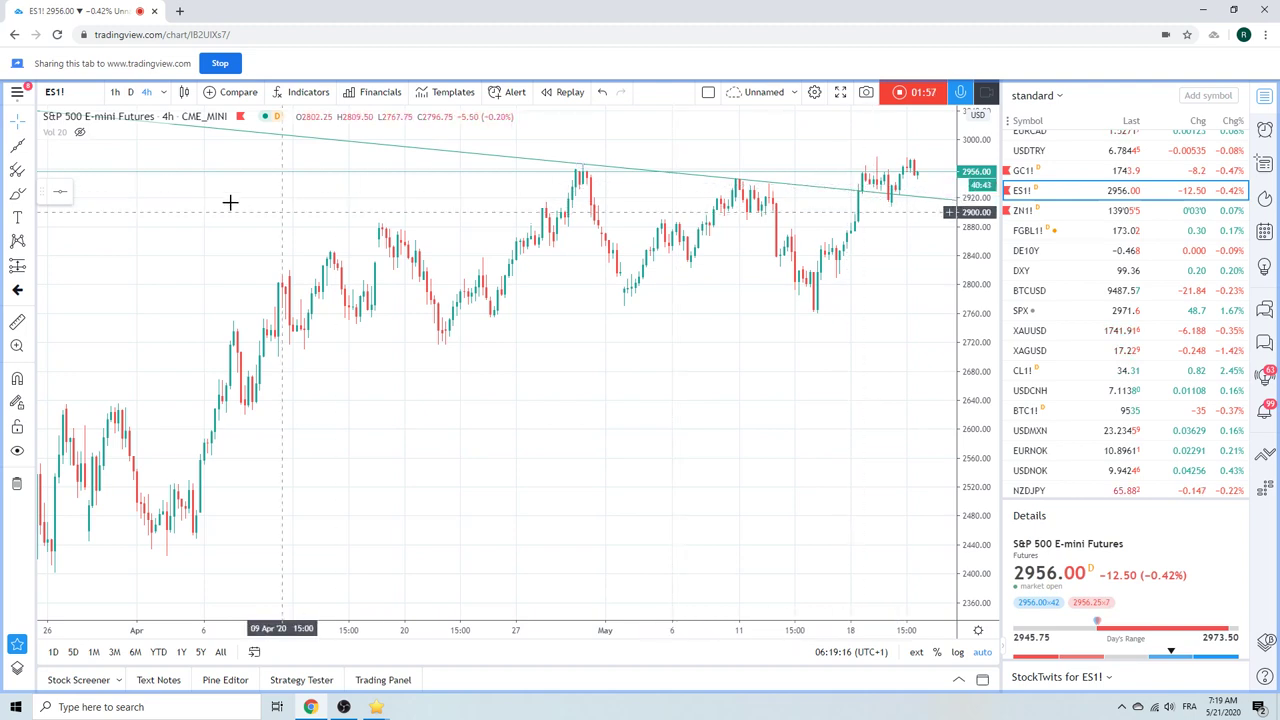
{"action": "left_click", "coordinate": [130, 92]}
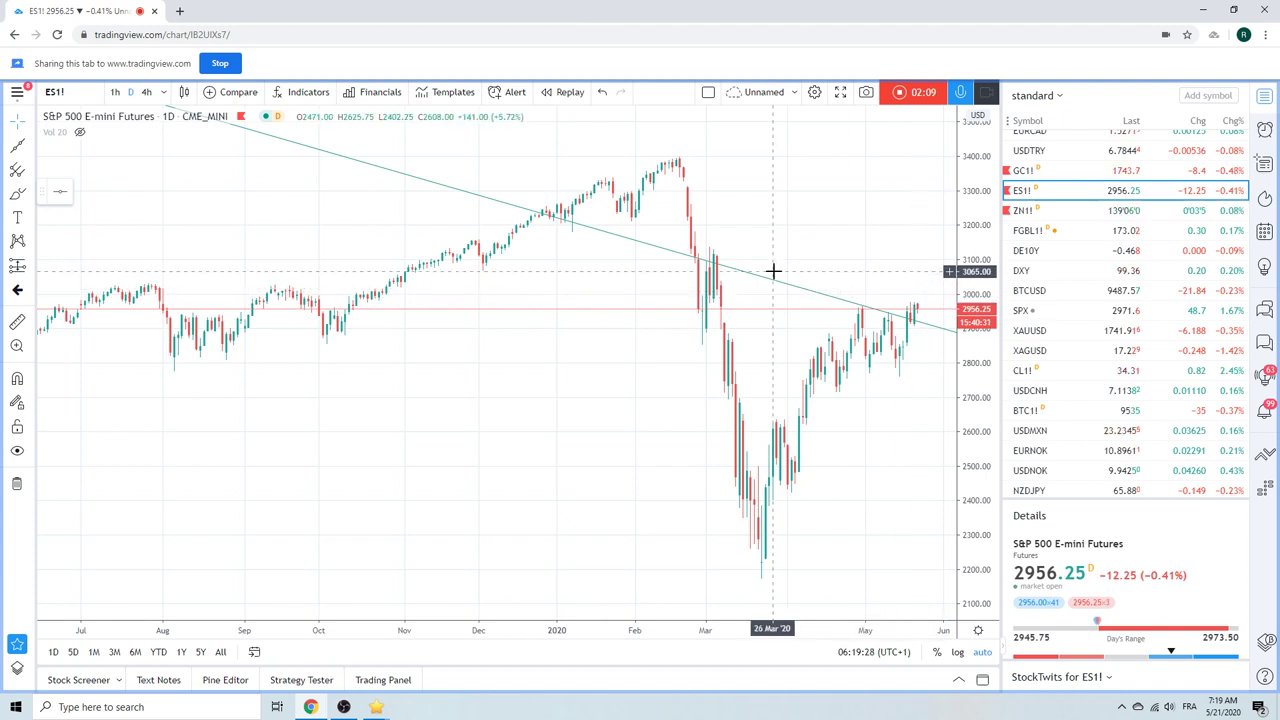
- Hide the ES1! descending trendline through its context menu, then zoom the chart in
{"action": "right_click", "coordinate": [810, 296]}
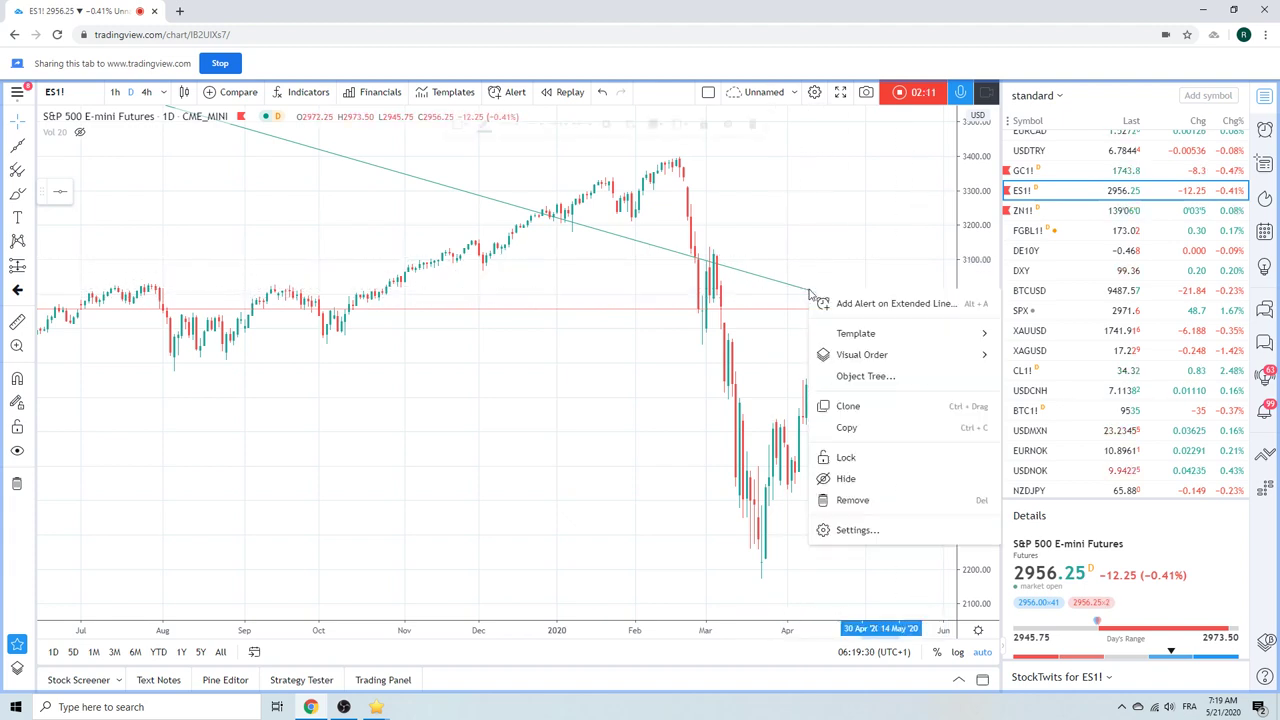
{"action": "left_click", "coordinate": [872, 479]}
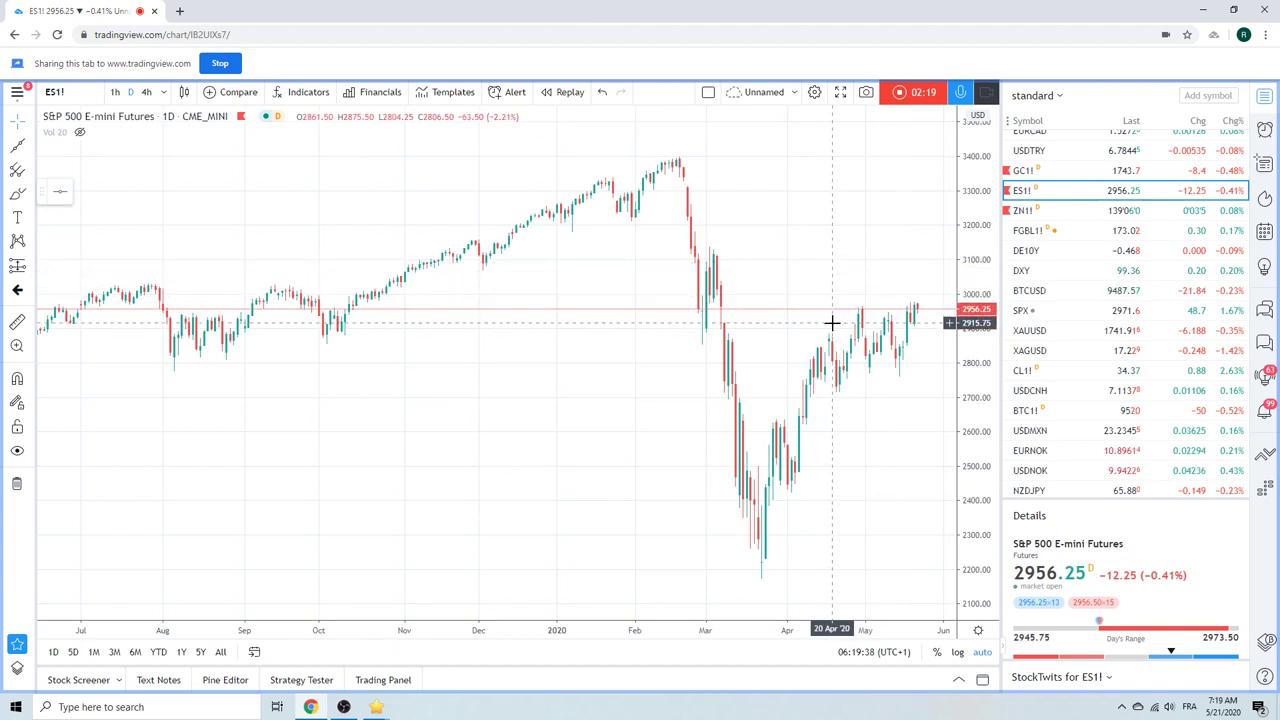
{"action": "scroll", "coordinate": [693, 283], "scroll_direction": "up", "scroll_amount": 4}
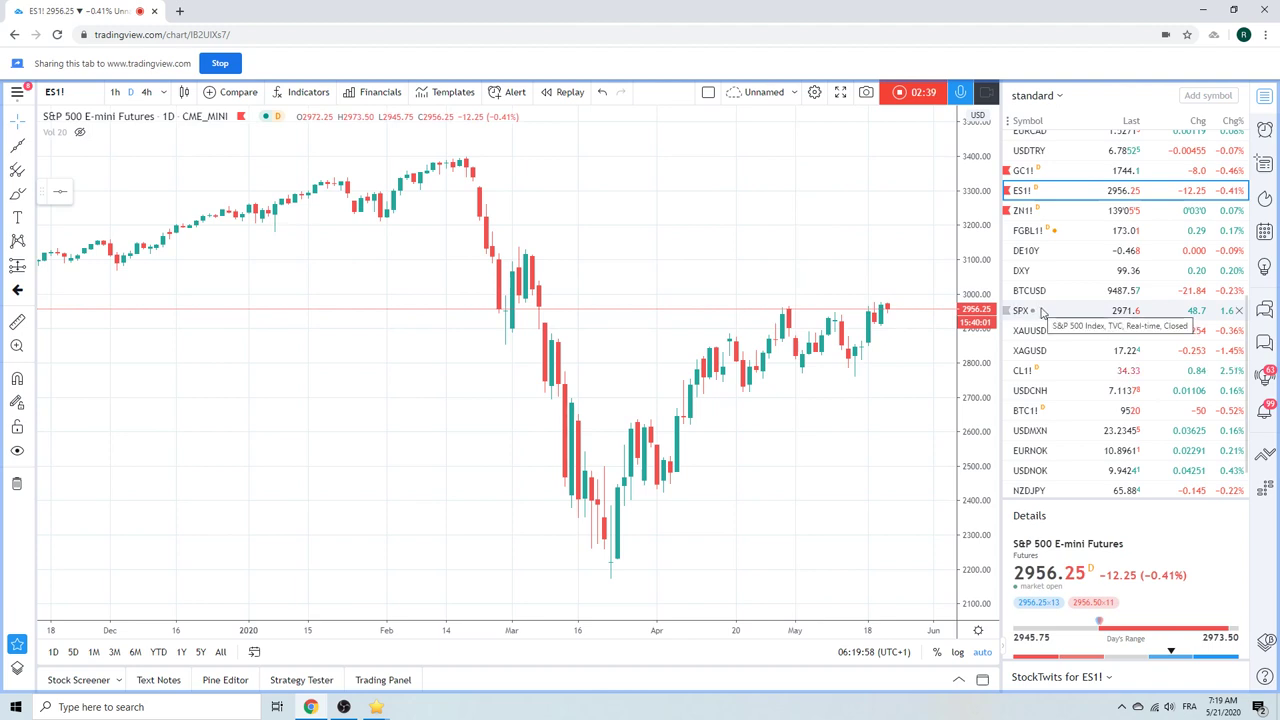
- Load the USDZAR daily chart from the top of the watchlist
{"action": "scroll", "coordinate": [1060, 390], "scroll_direction": "down", "scroll_amount": 1}
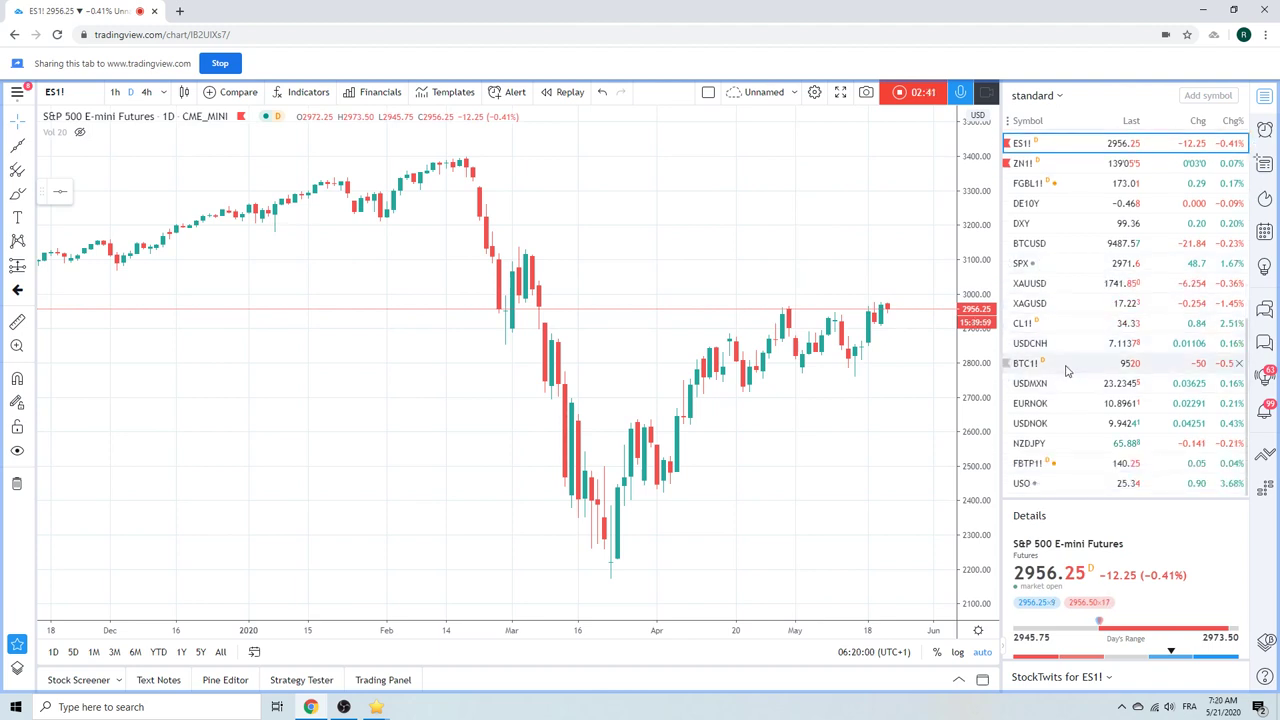
{"action": "scroll", "coordinate": [1080, 366], "scroll_direction": "up", "scroll_amount": 3}
{"action": "scroll", "coordinate": [1083, 366], "scroll_direction": "up", "scroll_amount": 5}
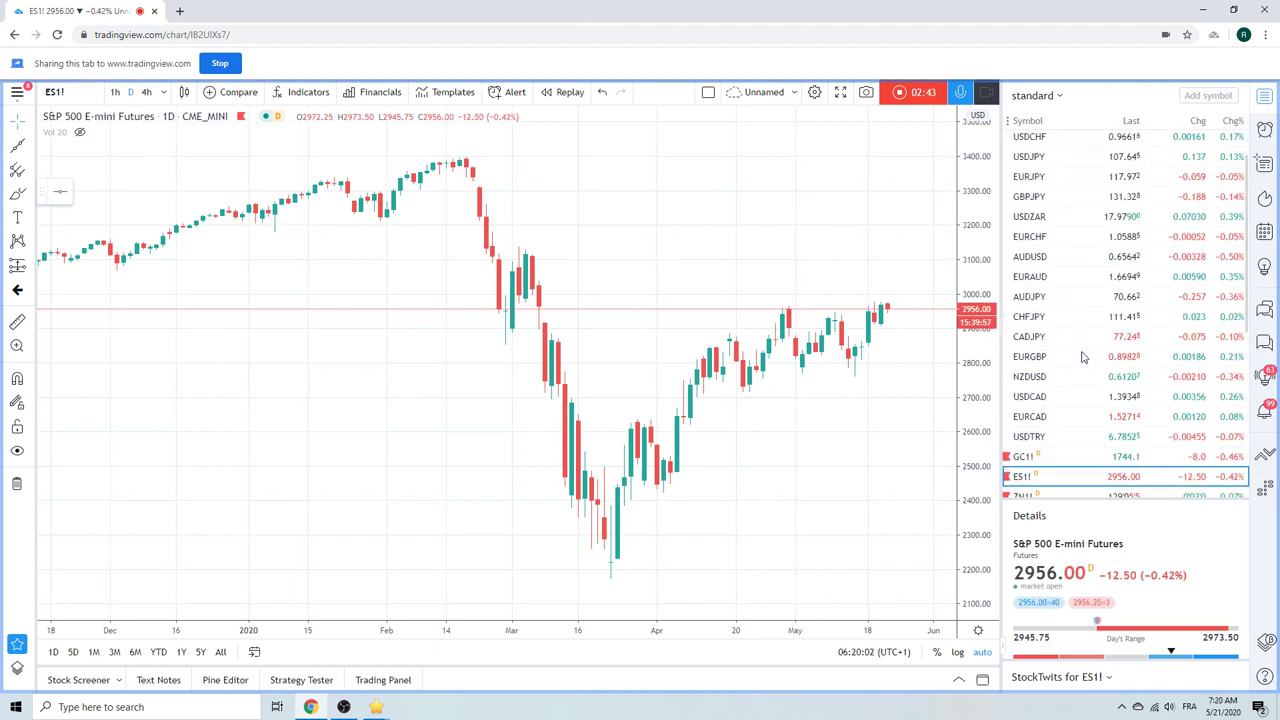
{"action": "left_click", "coordinate": [1036, 219]}
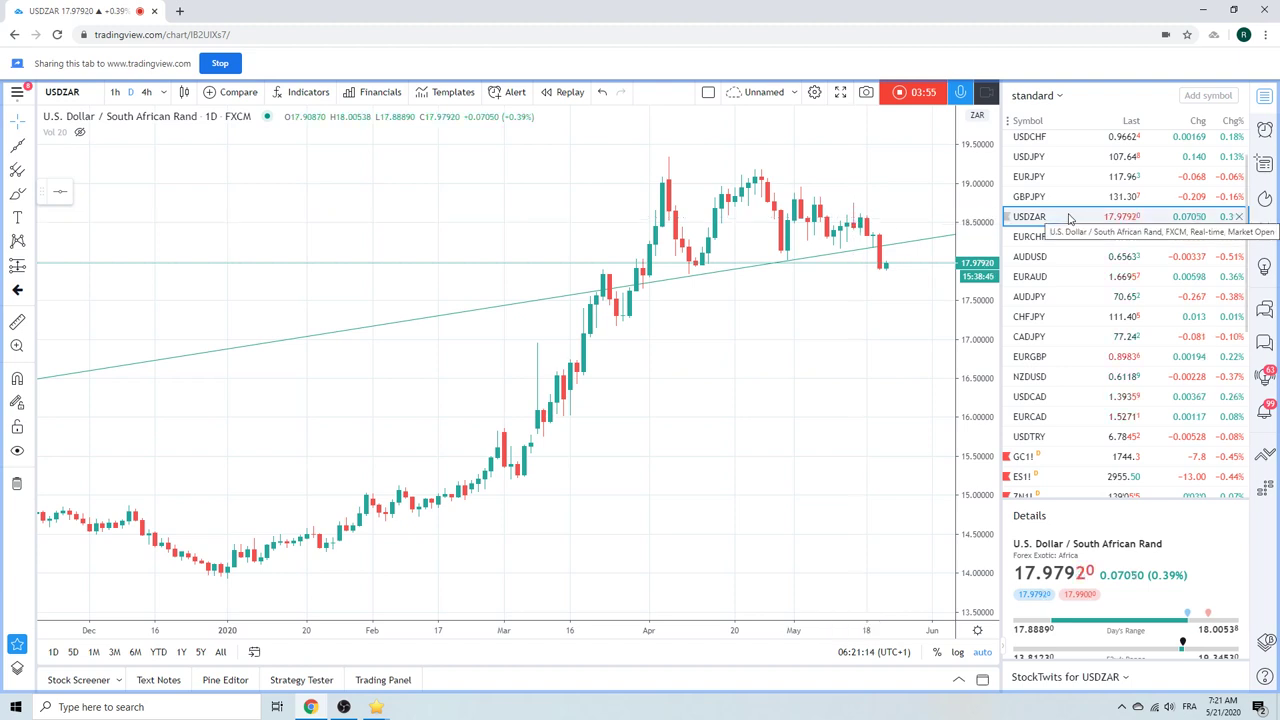
- Load the NZDUSD pair from the watchlist
{"action": "left_click", "coordinate": [1055, 377]}
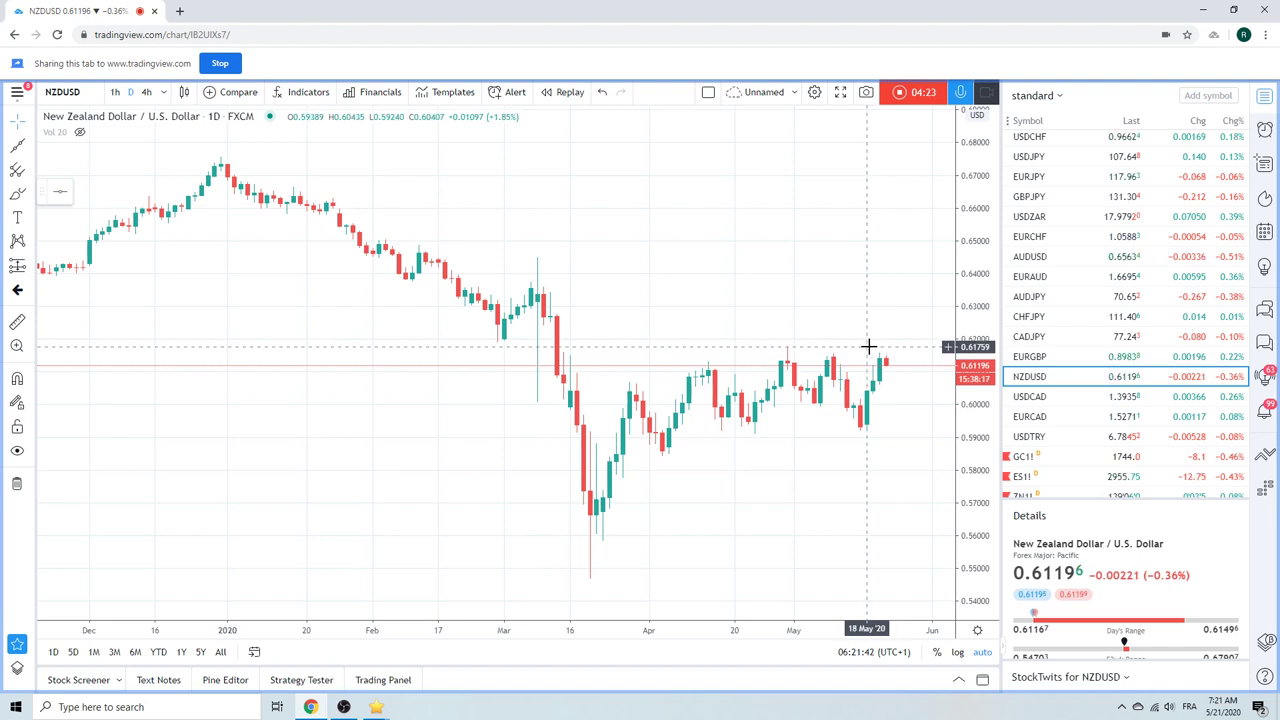
- Enter NZDJPY as the chart symbol to load its daily chart
{"action": "left_click", "coordinate": [88, 91]}
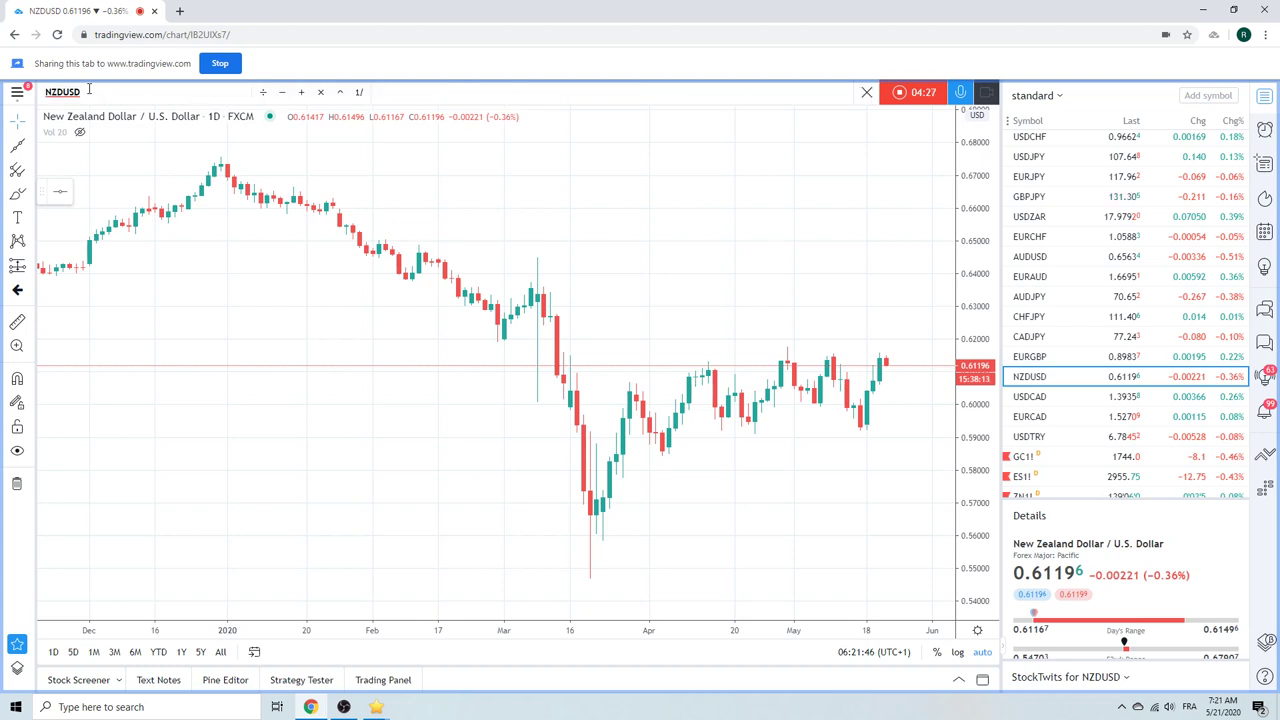
{"action": "type", "text": "NZ"}
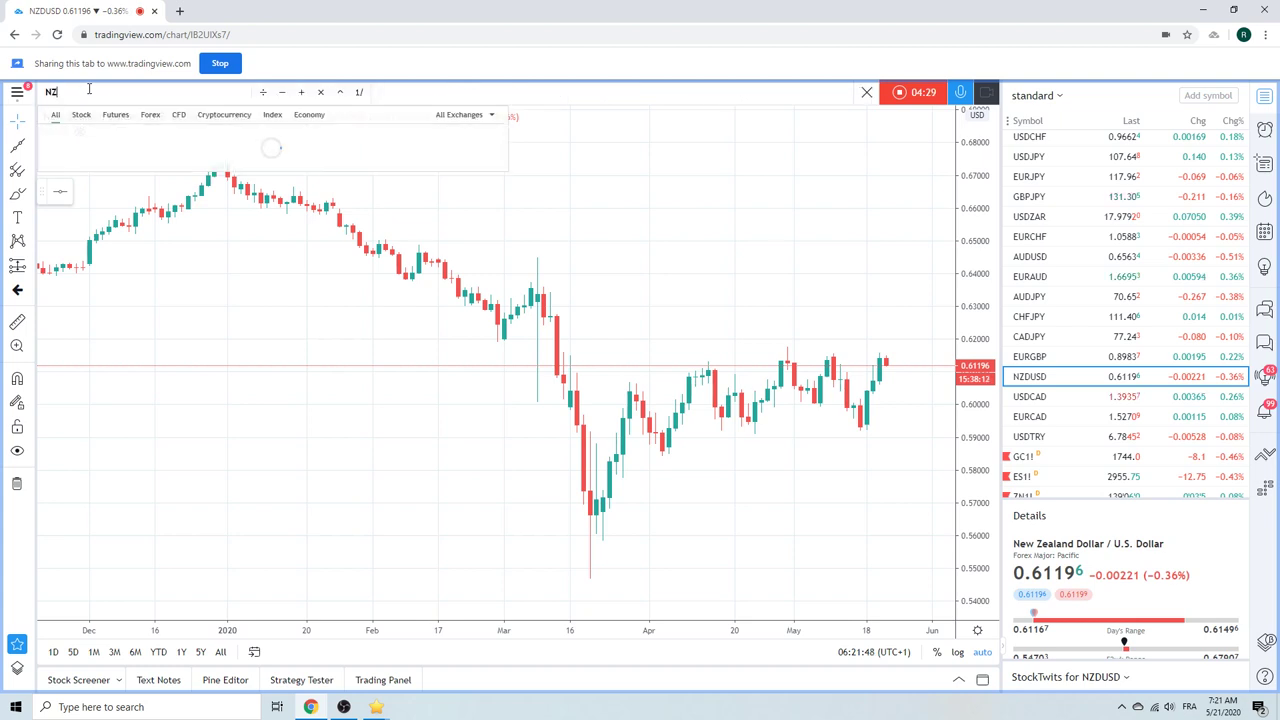
{"action": "type", "text": "DJPY"}
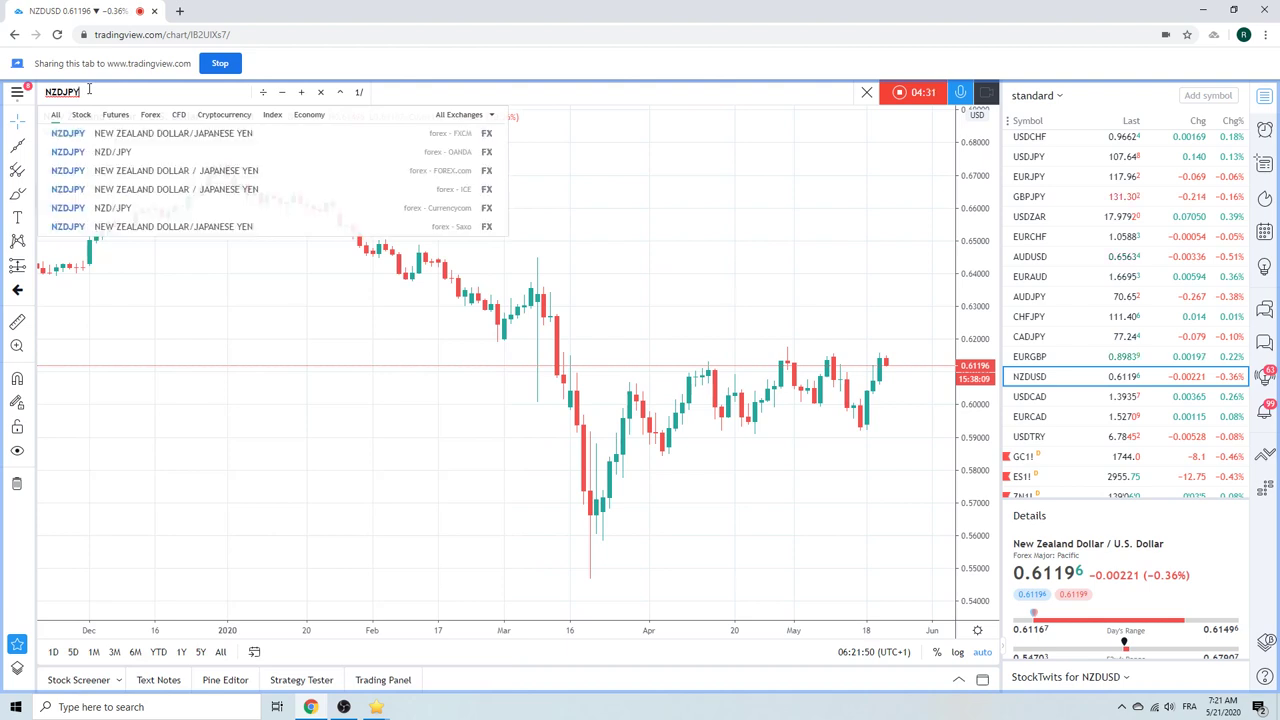
{"action": "key", "text": "Return"}
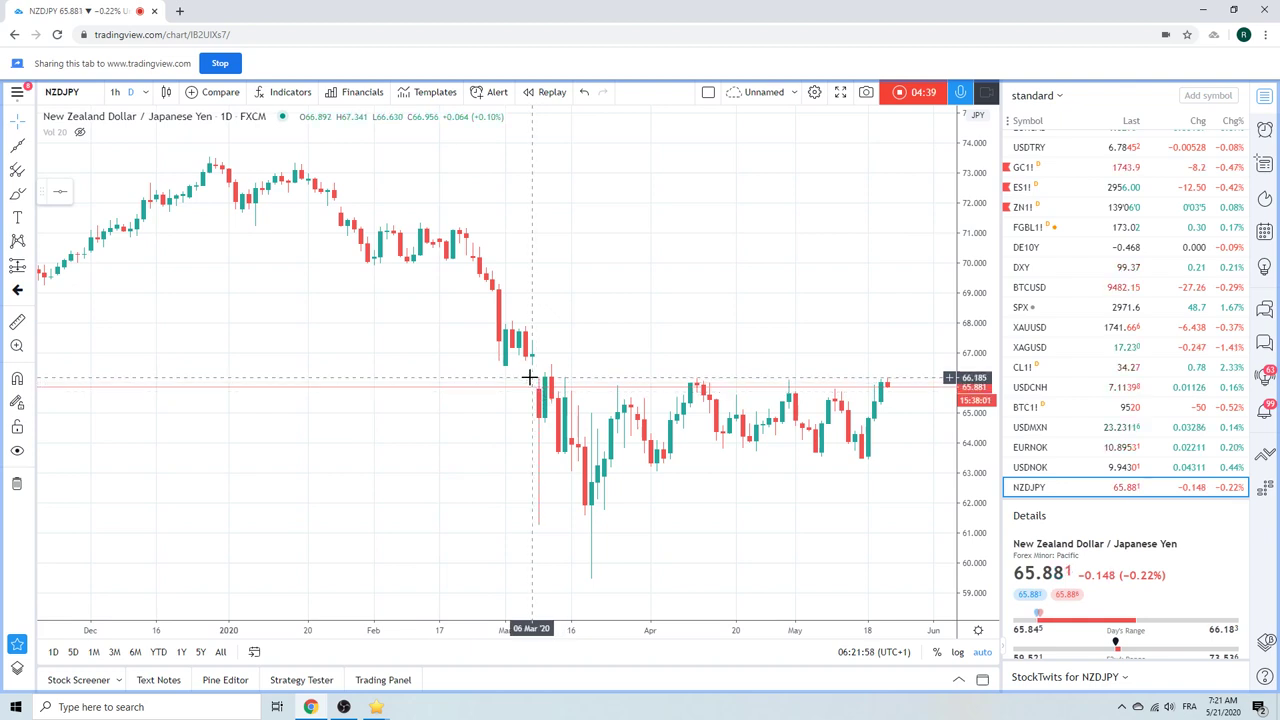
{"action": "scroll", "coordinate": [530, 377], "scroll_direction": "down", "scroll_amount": 2}
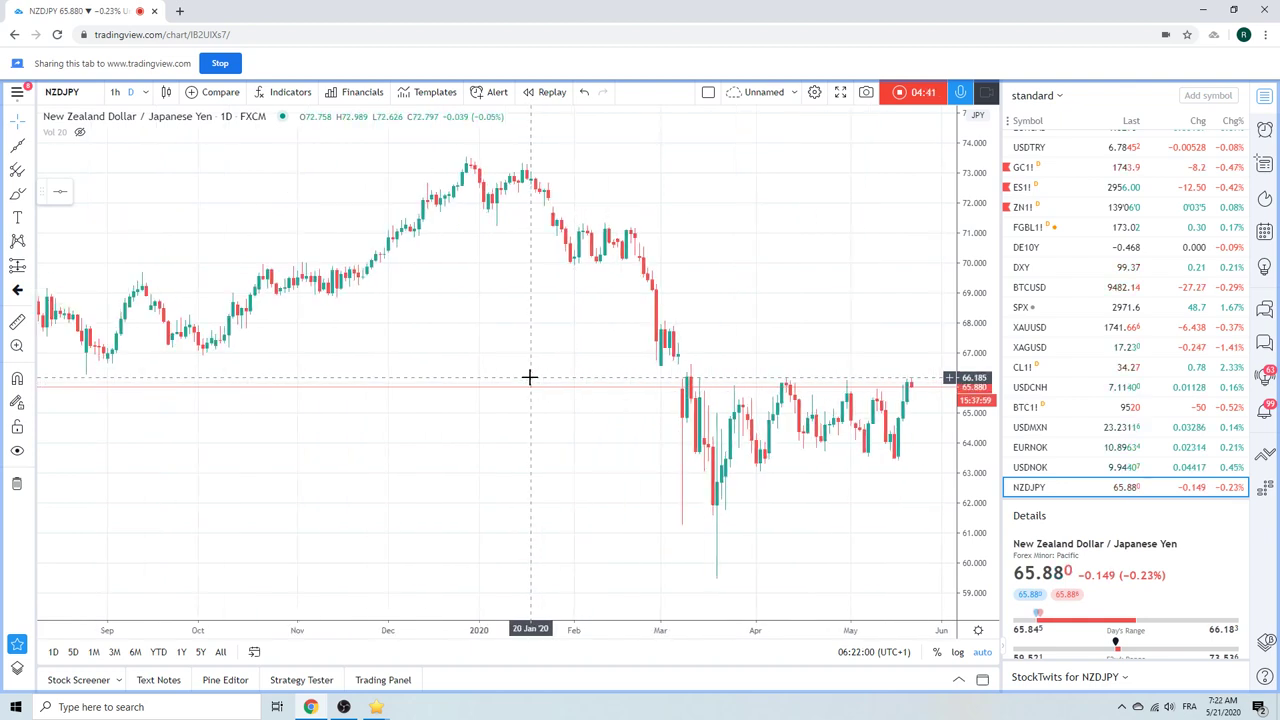
{"action": "scroll", "coordinate": [530, 377], "scroll_direction": "up", "scroll_amount": 2}
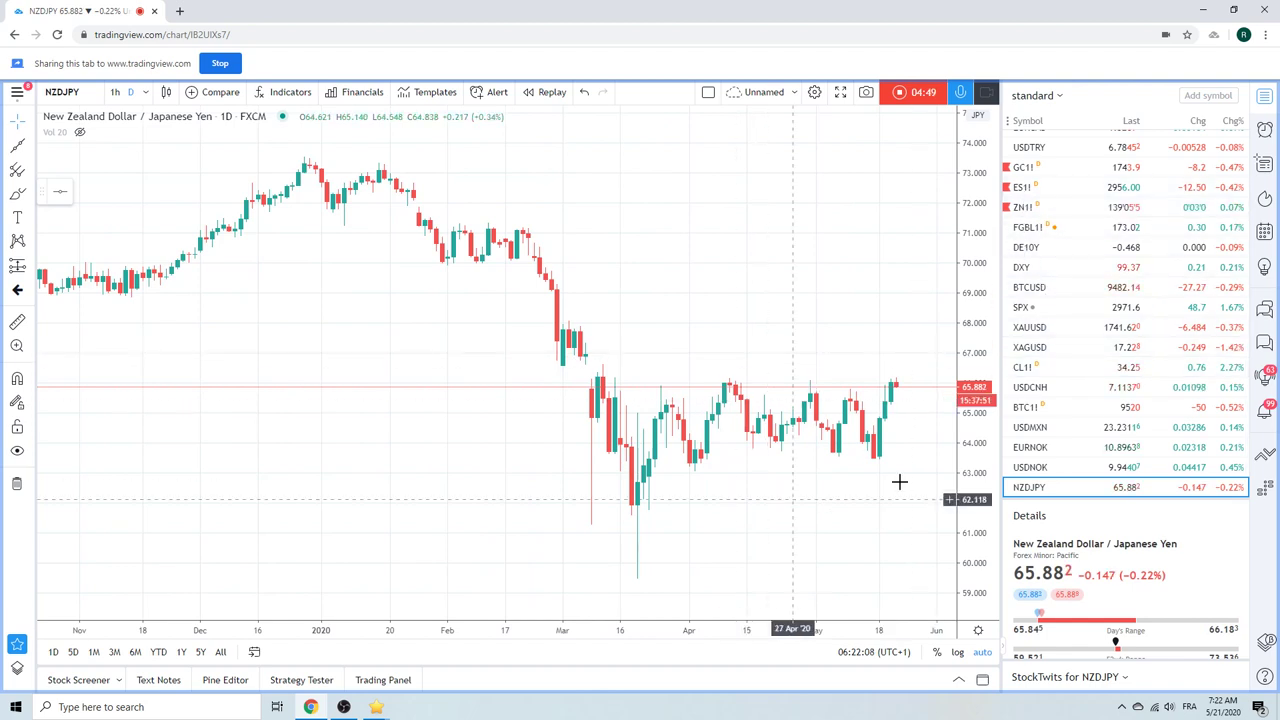
- Review GC1! gold futures zoomed out, then load CL1! Light Crude Oil Futures
{"action": "left_click", "coordinate": [1030, 170]}
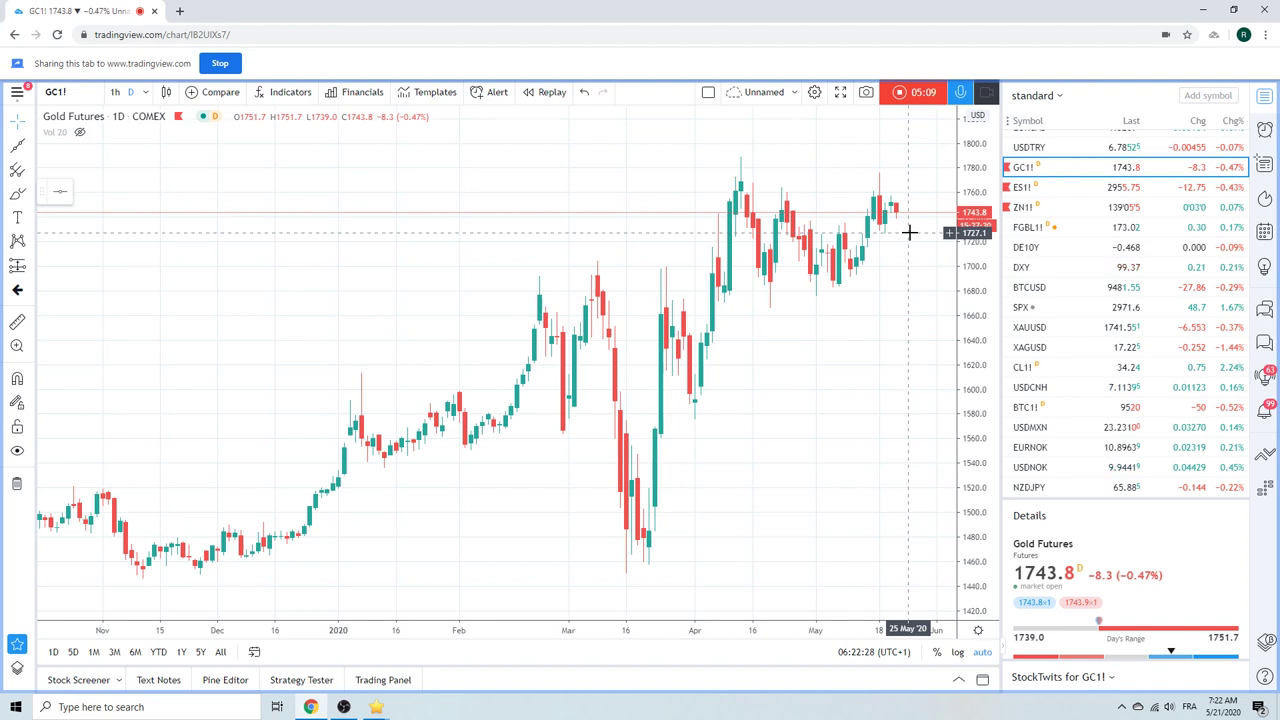
{"action": "scroll", "coordinate": [909, 232], "scroll_direction": "down", "scroll_amount": 3}
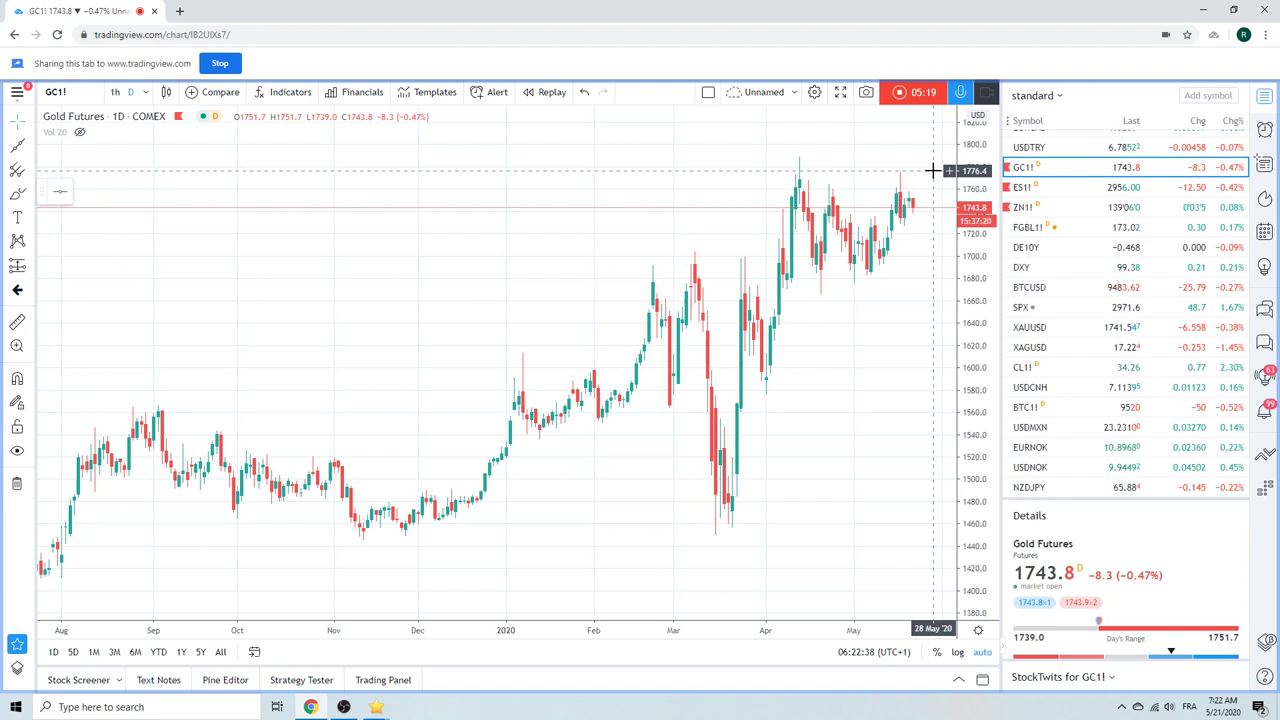
{"action": "left_click", "coordinate": [1022, 367]}
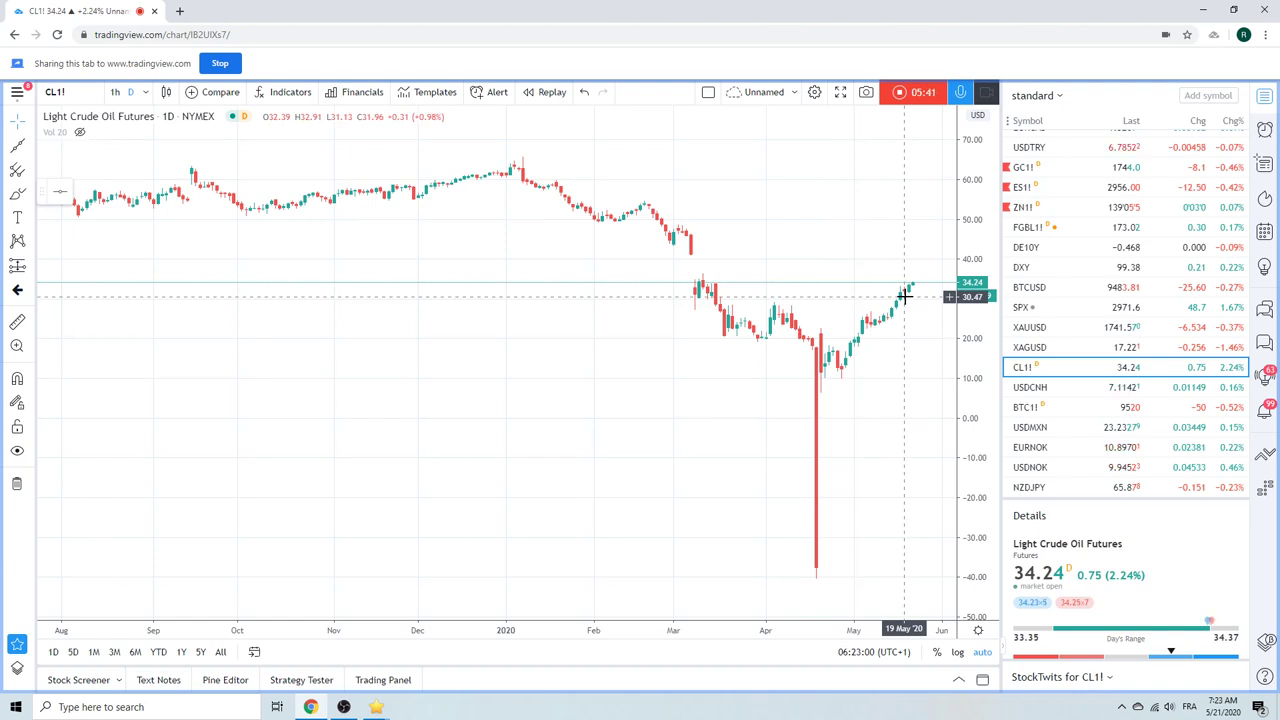
- View the EURNOK chart, then load USDCAD from higher in the watchlist
{"action": "left_click", "coordinate": [1035, 448]}
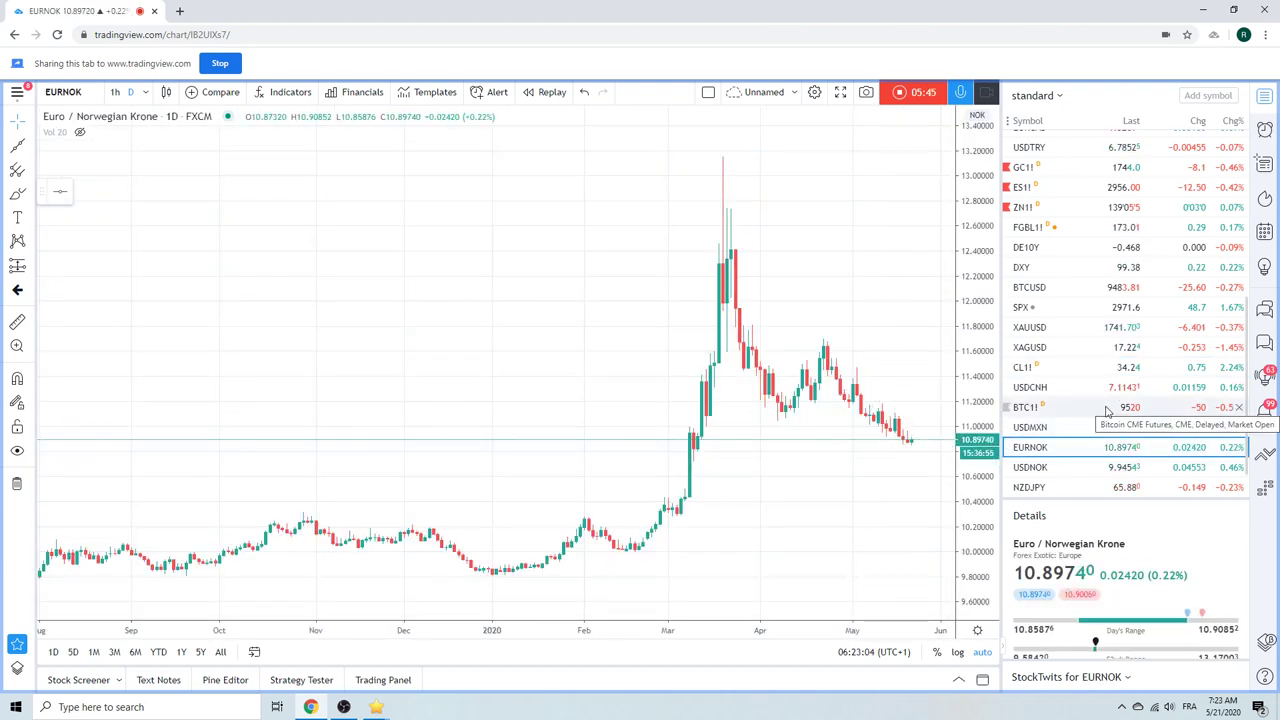
{"action": "scroll", "coordinate": [1107, 412], "scroll_direction": "up", "scroll_amount": 3}
{"action": "left_click", "coordinate": [1062, 241]}
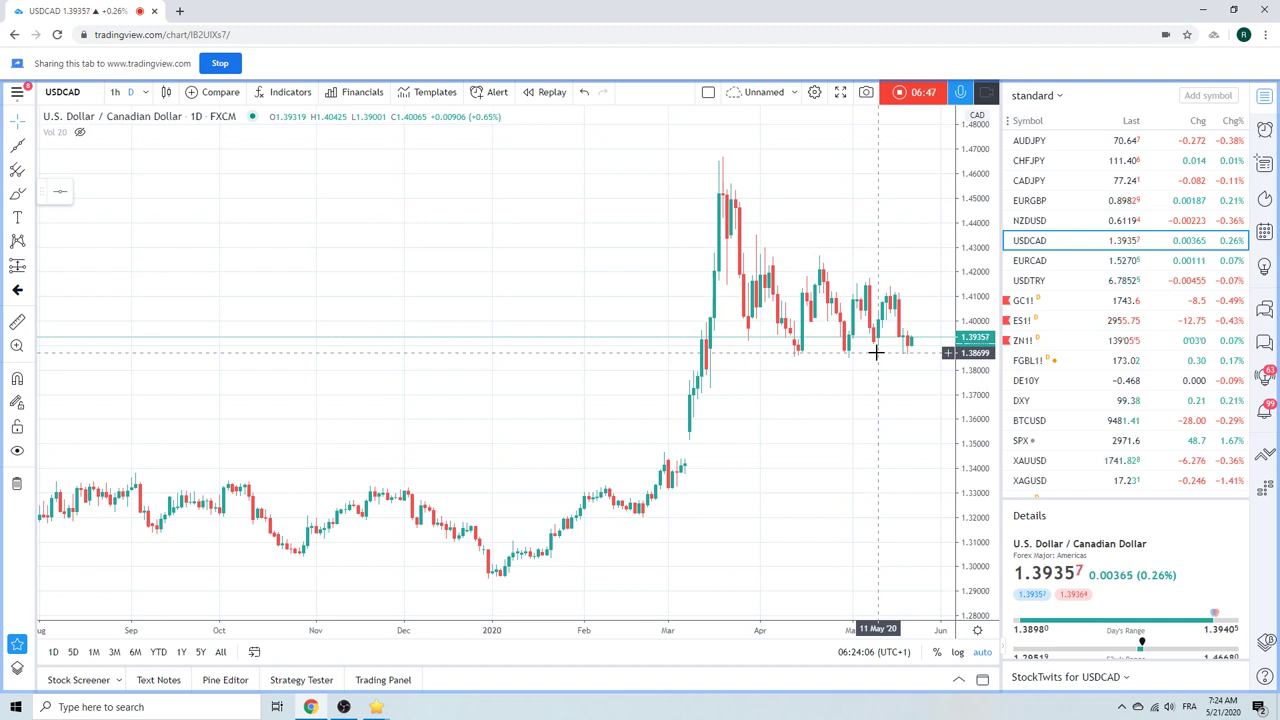
- Stop the screen recording with the red toolbar button to open Preview Video Idea
{"action": "scroll", "coordinate": [1079, 307], "scroll_direction": "up", "scroll_amount": 3}
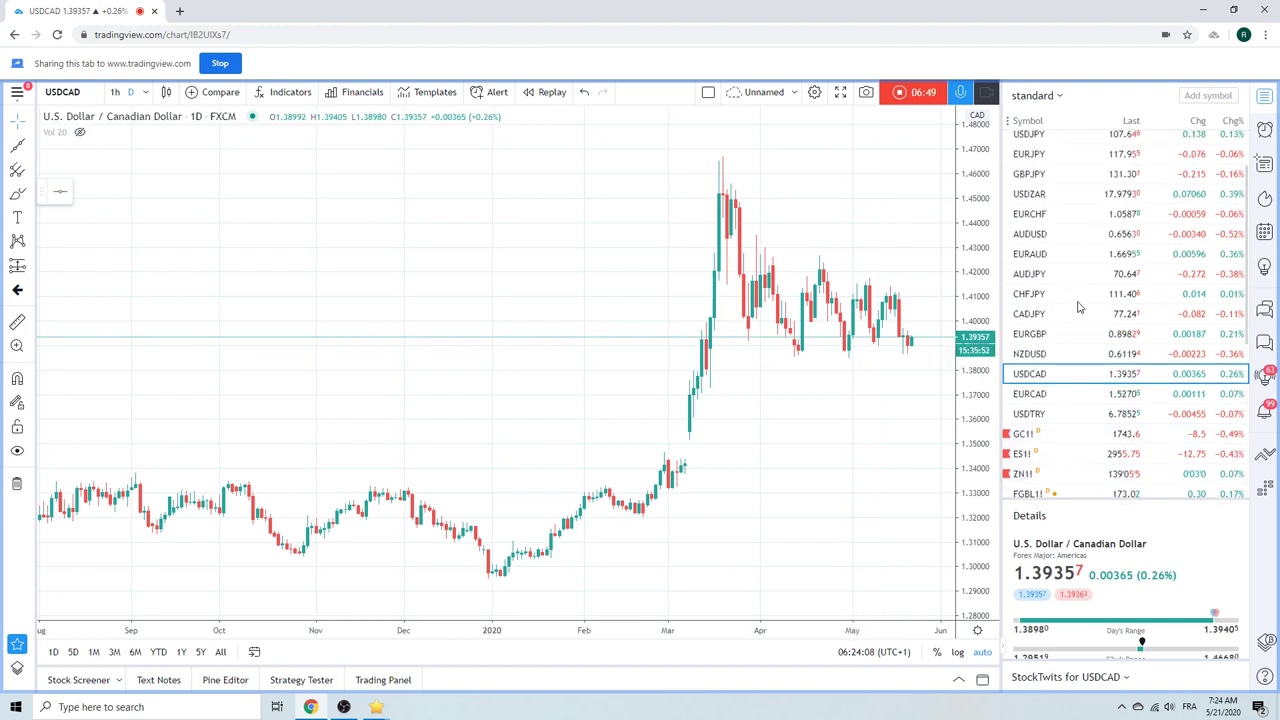
{"action": "scroll", "coordinate": [1087, 342], "scroll_direction": "up", "scroll_amount": 2}
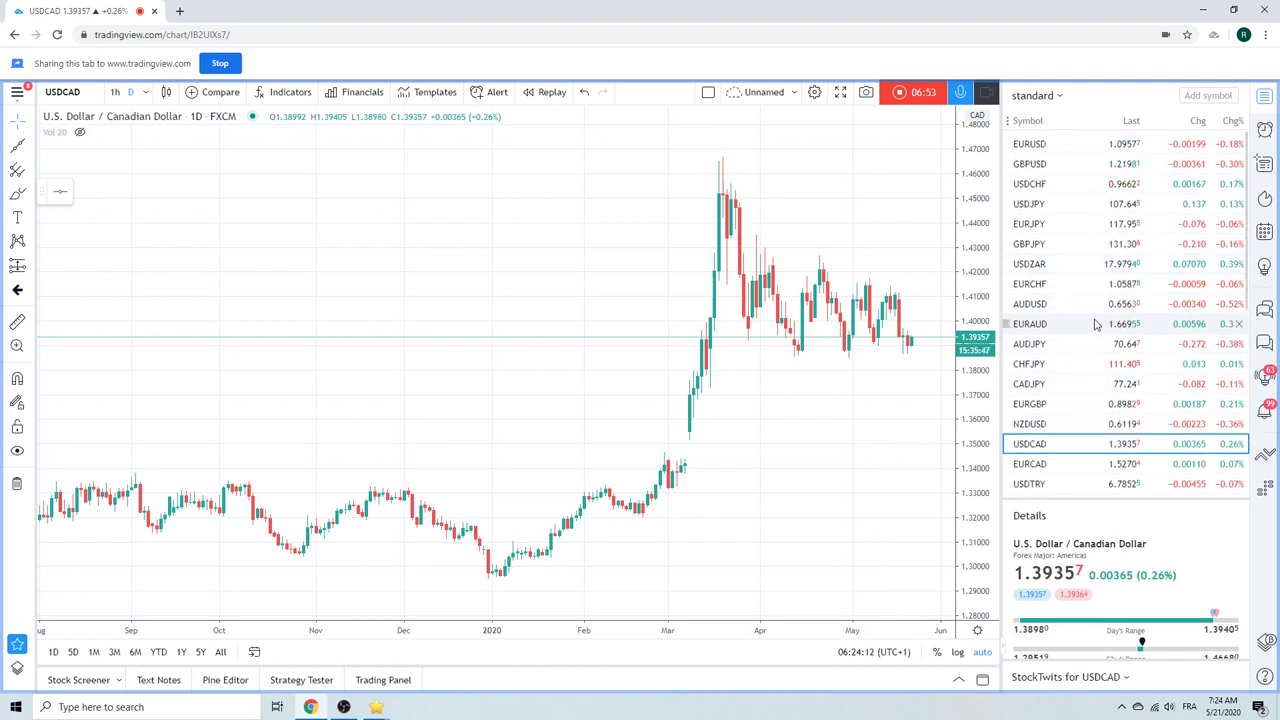
{"action": "scroll", "coordinate": [1095, 324], "scroll_direction": "down", "scroll_amount": 5}
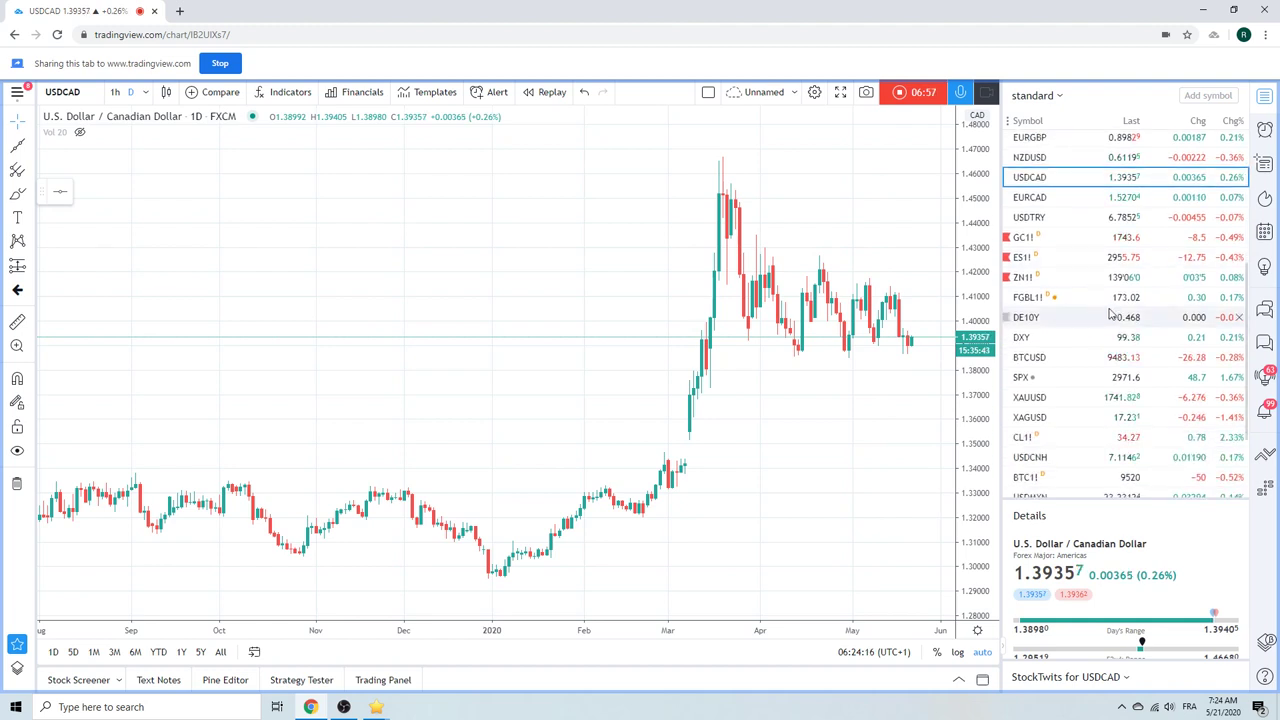
{"action": "scroll", "coordinate": [1100, 324], "scroll_direction": "up", "scroll_amount": 3}
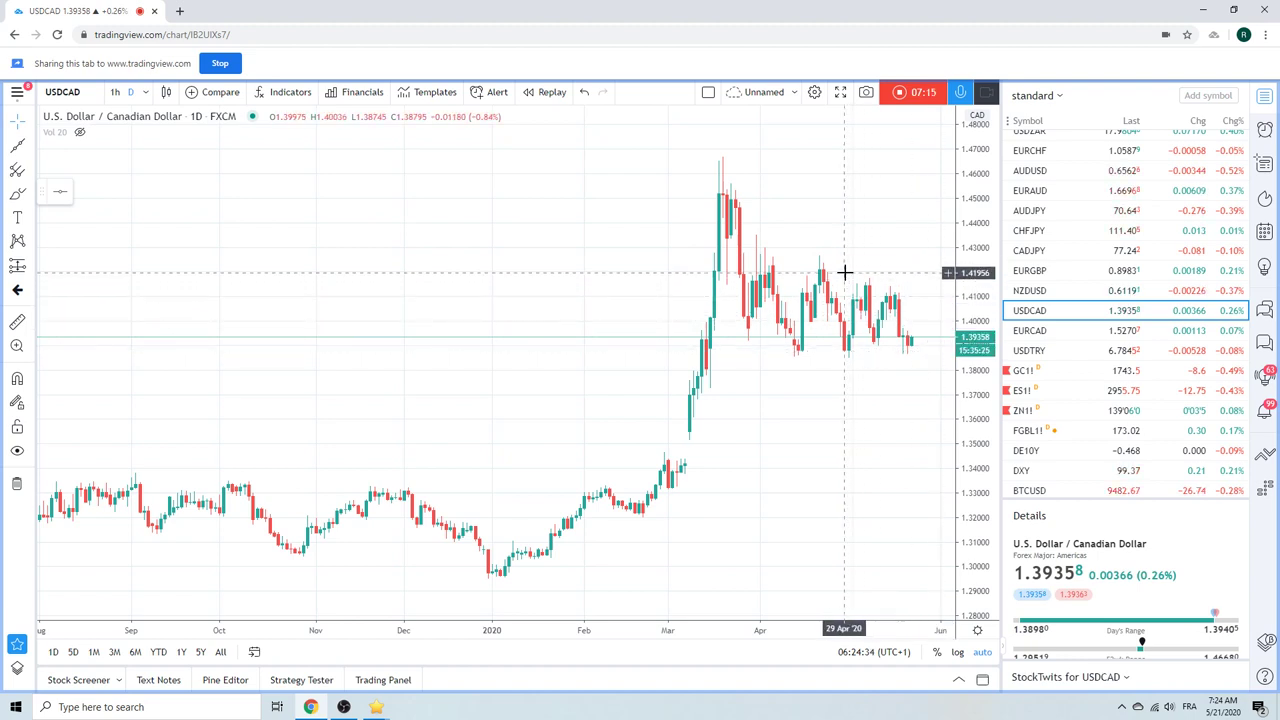
{"action": "scroll", "coordinate": [1082, 276], "scroll_direction": "up", "scroll_amount": 2}
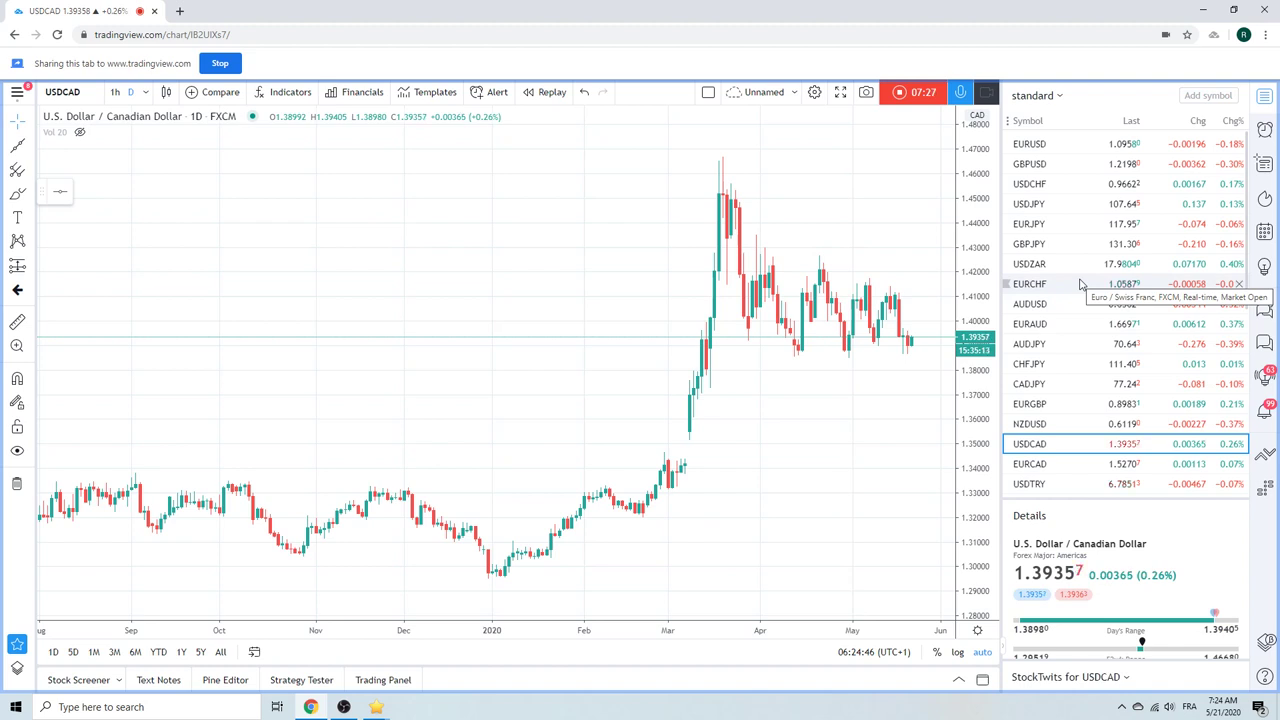
{"action": "scroll", "coordinate": [1069, 309], "scroll_direction": "down", "scroll_amount": 1}
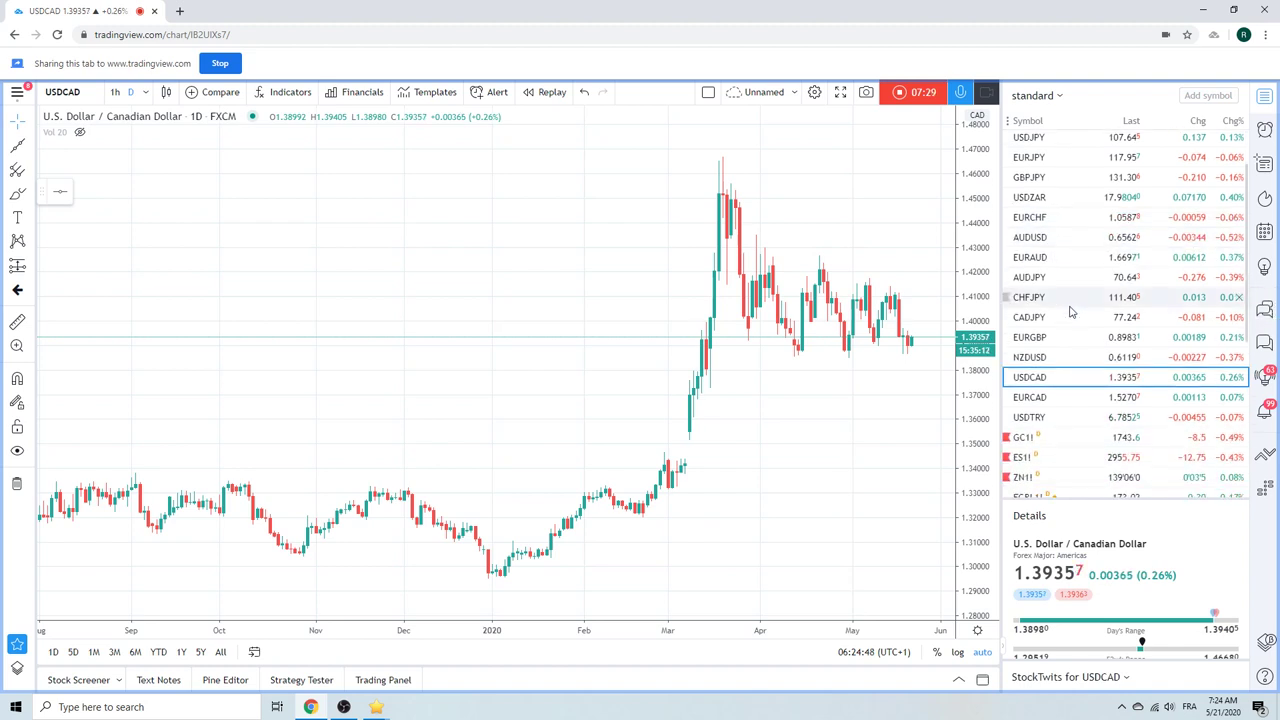
{"action": "scroll", "coordinate": [1069, 310], "scroll_direction": "up", "scroll_amount": 1}
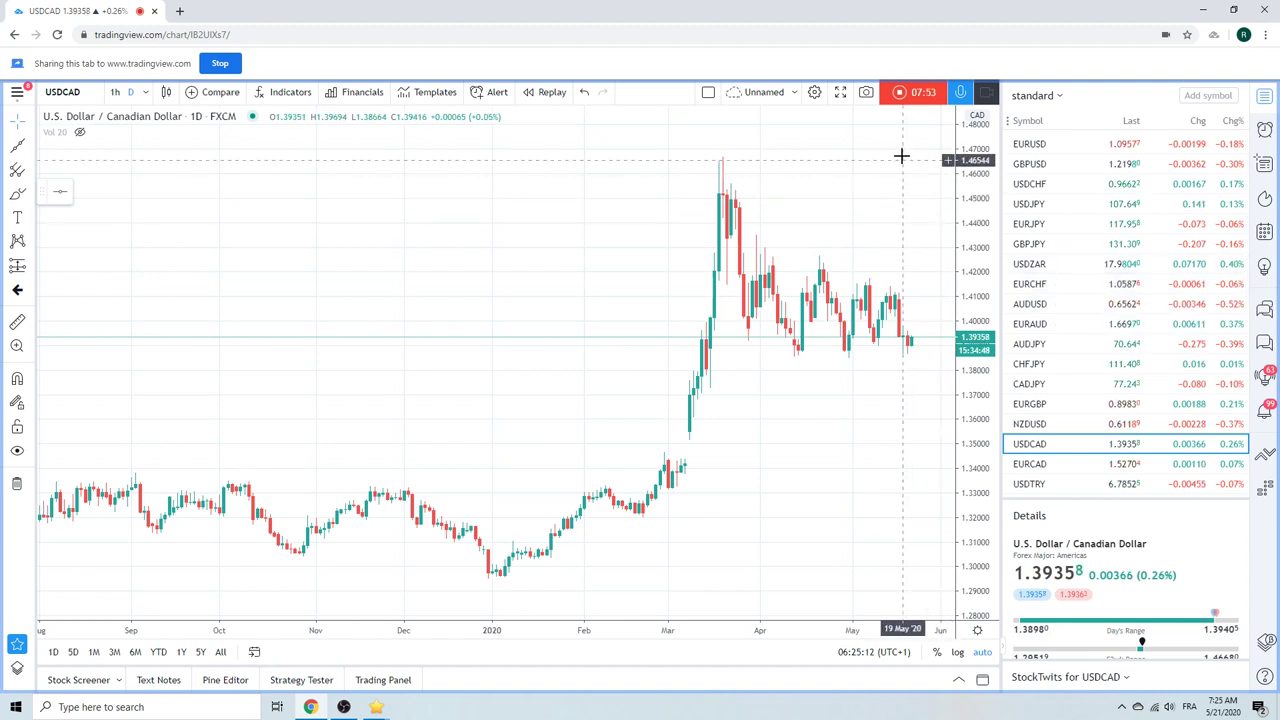
{"action": "left_click", "coordinate": [899, 94]}
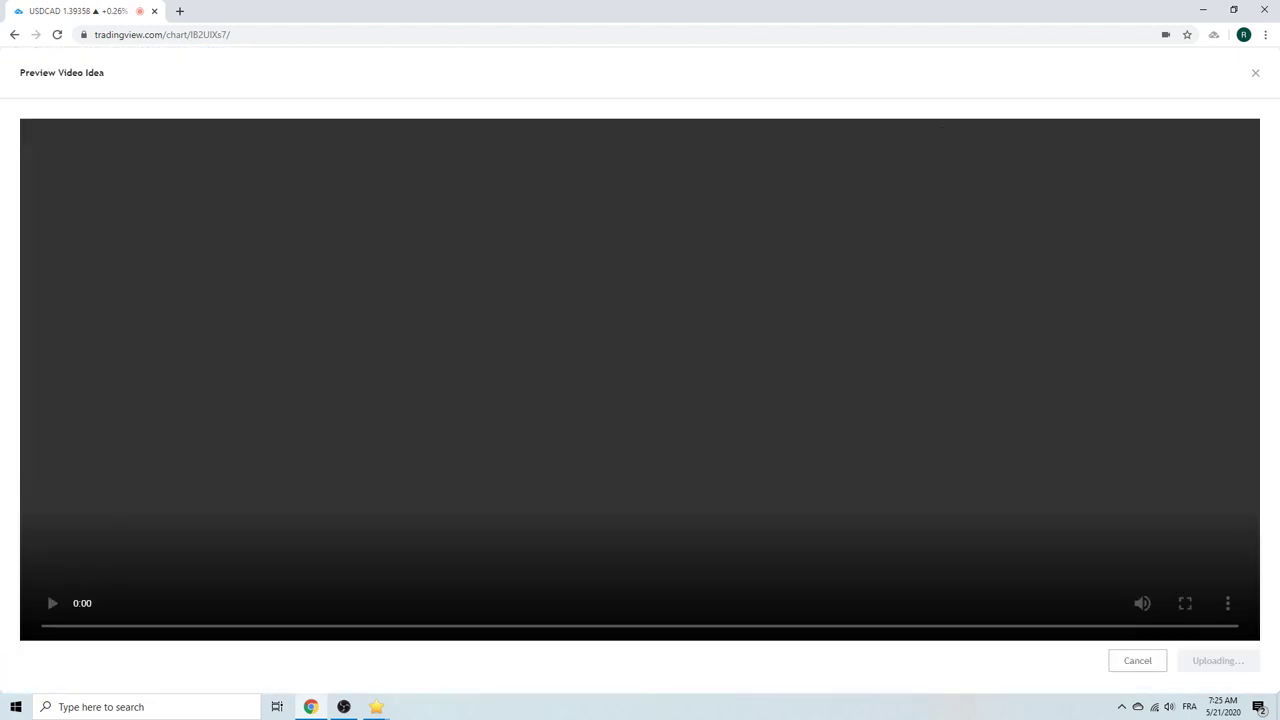